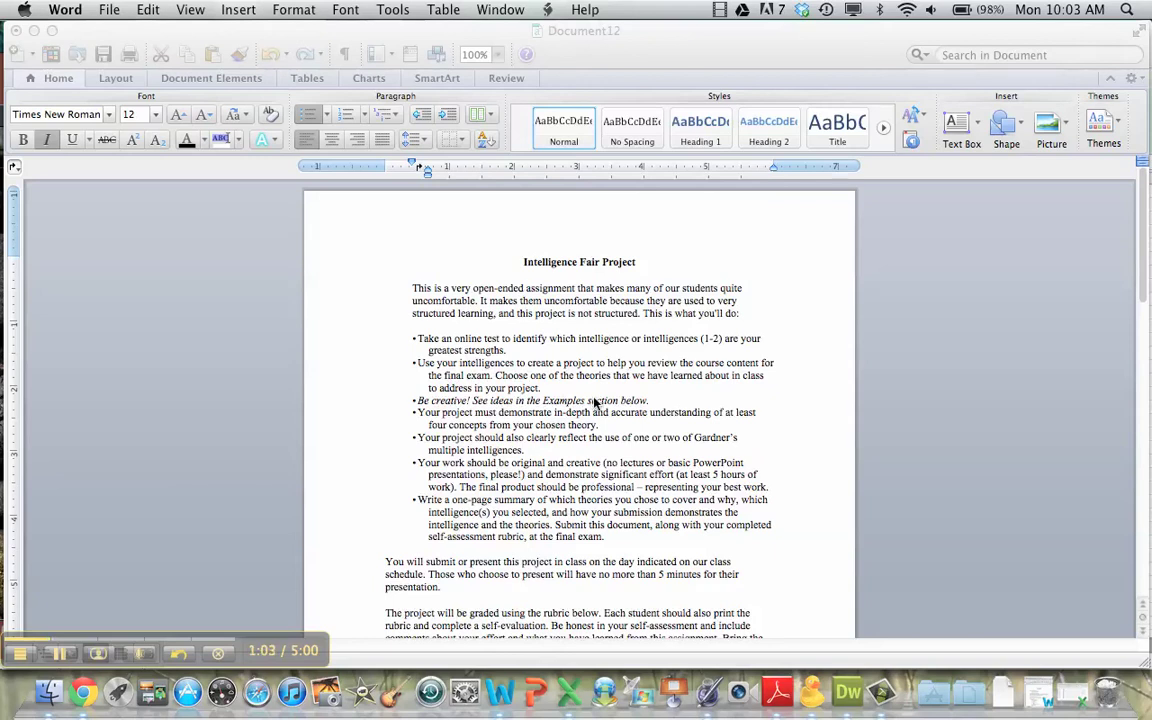
- Highlight in yellow “in-depth and accurate understanding”, “at least four concepts” and “clearly reflect the use of one or two of Gardner’s multiple intelligences”
click(238, 140)
click(238, 140)
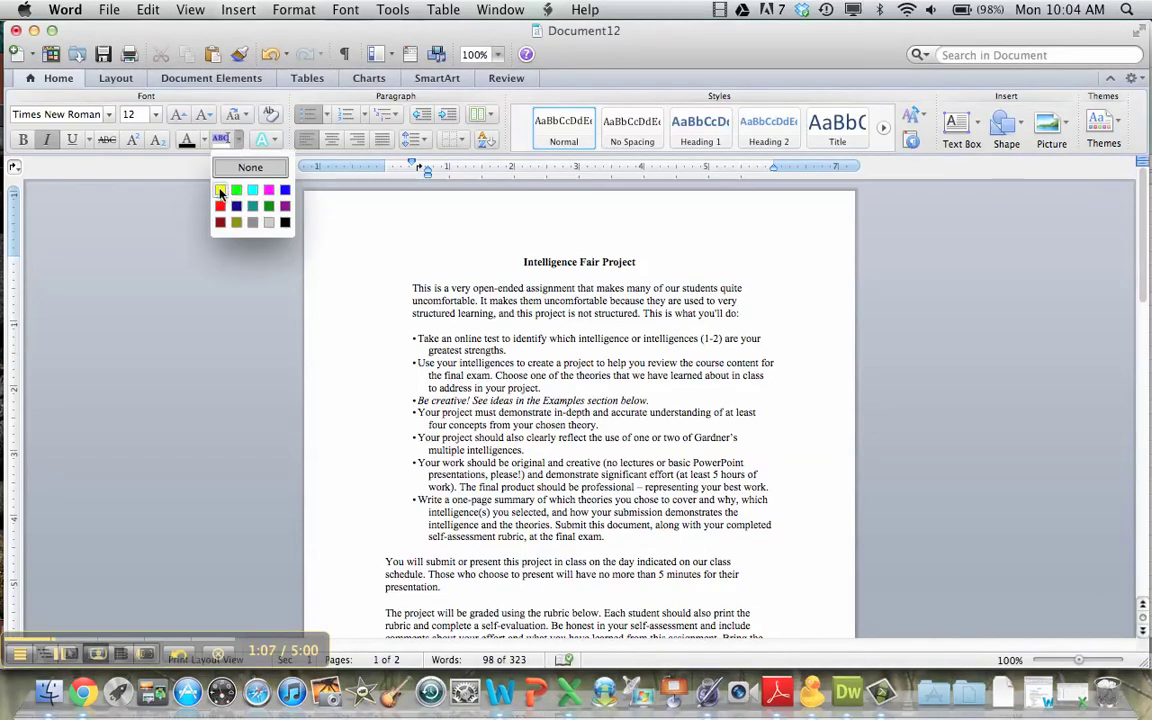
click(220, 190)
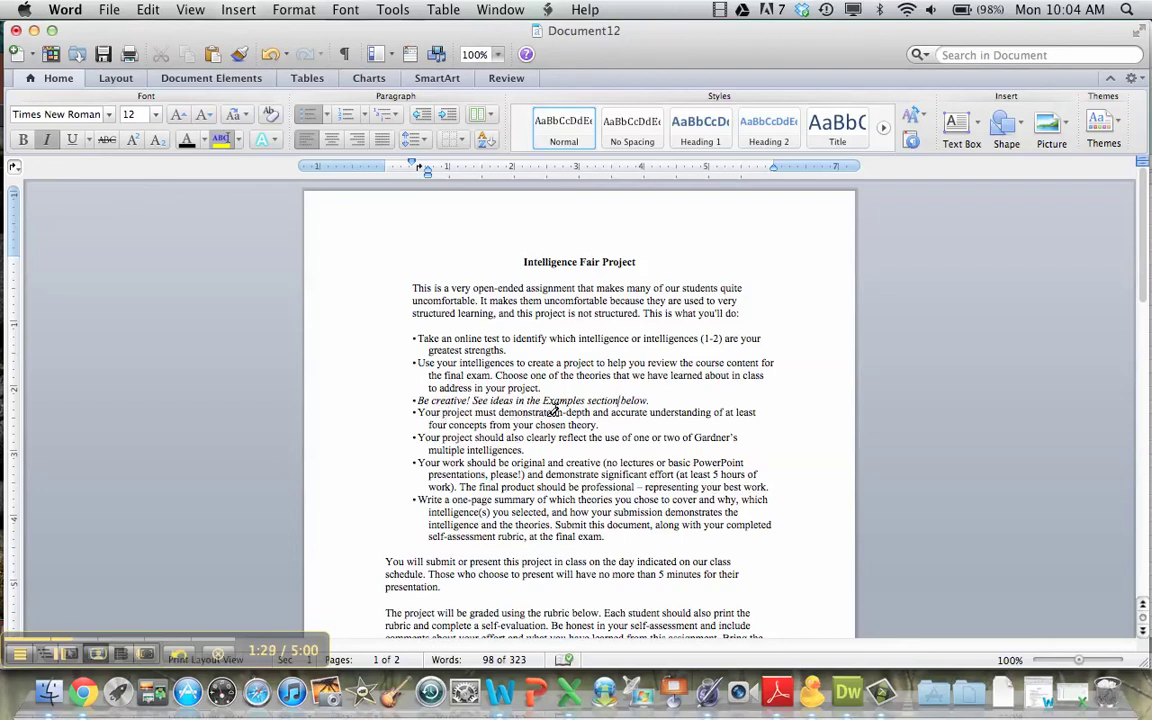
drag(554, 413, 676, 413)
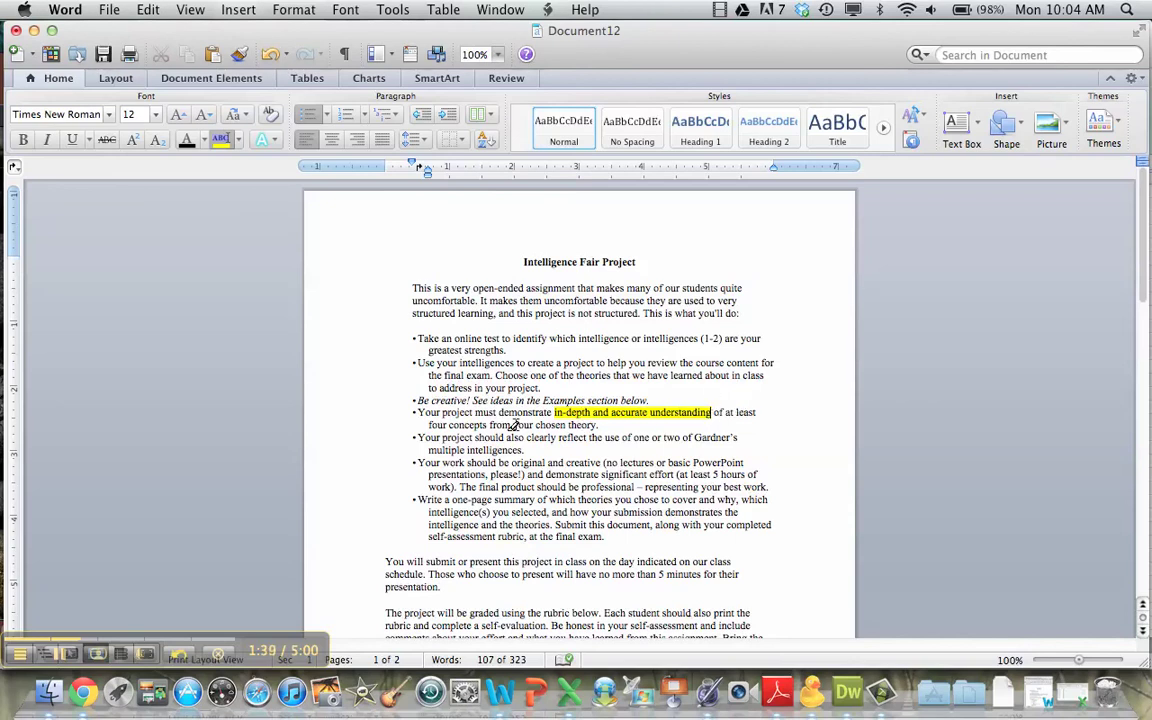
mouse_move(722, 412)
mouse_down()
mouse_move(470, 437)
mouse_move(487, 425)
mouse_up()
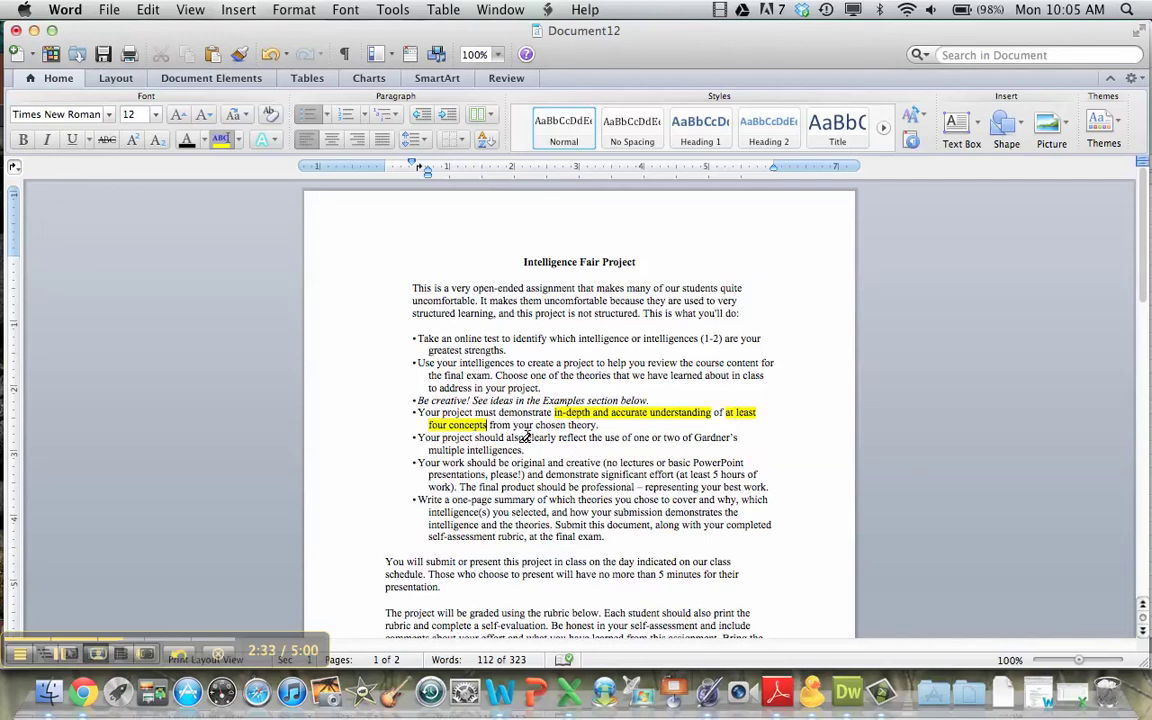
drag(525, 438, 524, 451)
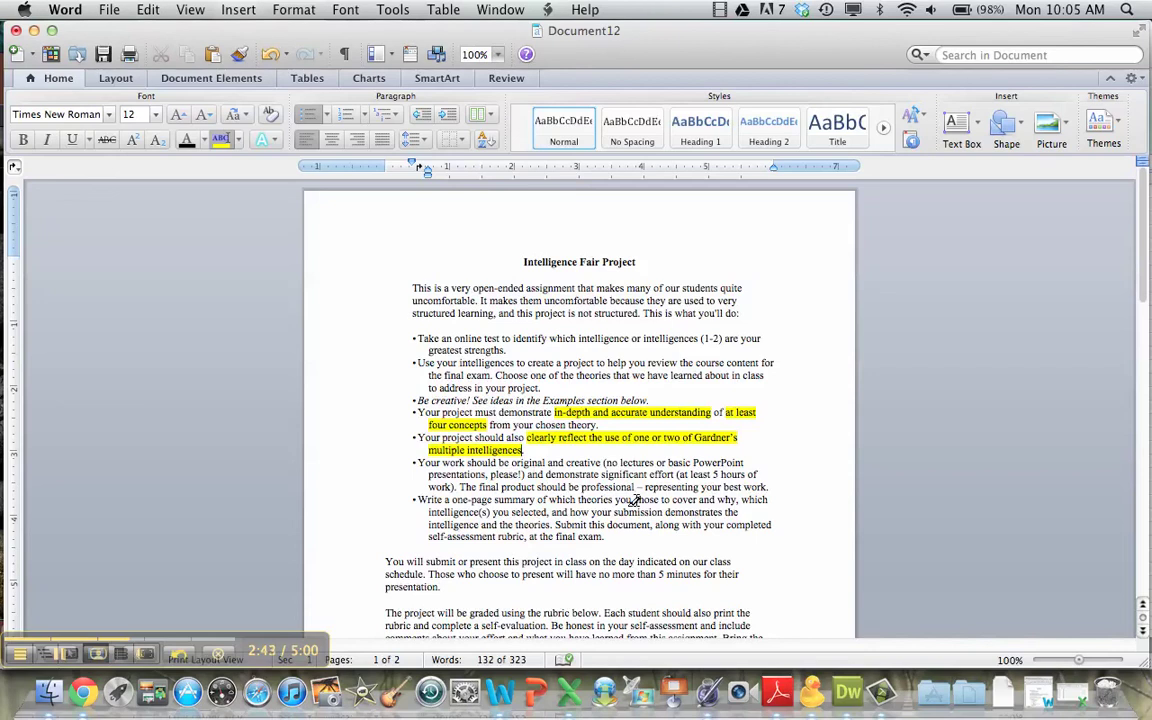
- Highlight “original and creative”, “demonstrate significant effort”, “professional” and “one-page summary” in yellow in the last two bullets, and turn highlighting off
drag(513, 464, 583, 463)
key(super+shift+h)
click(543, 474)
drag(543, 474, 668, 476)
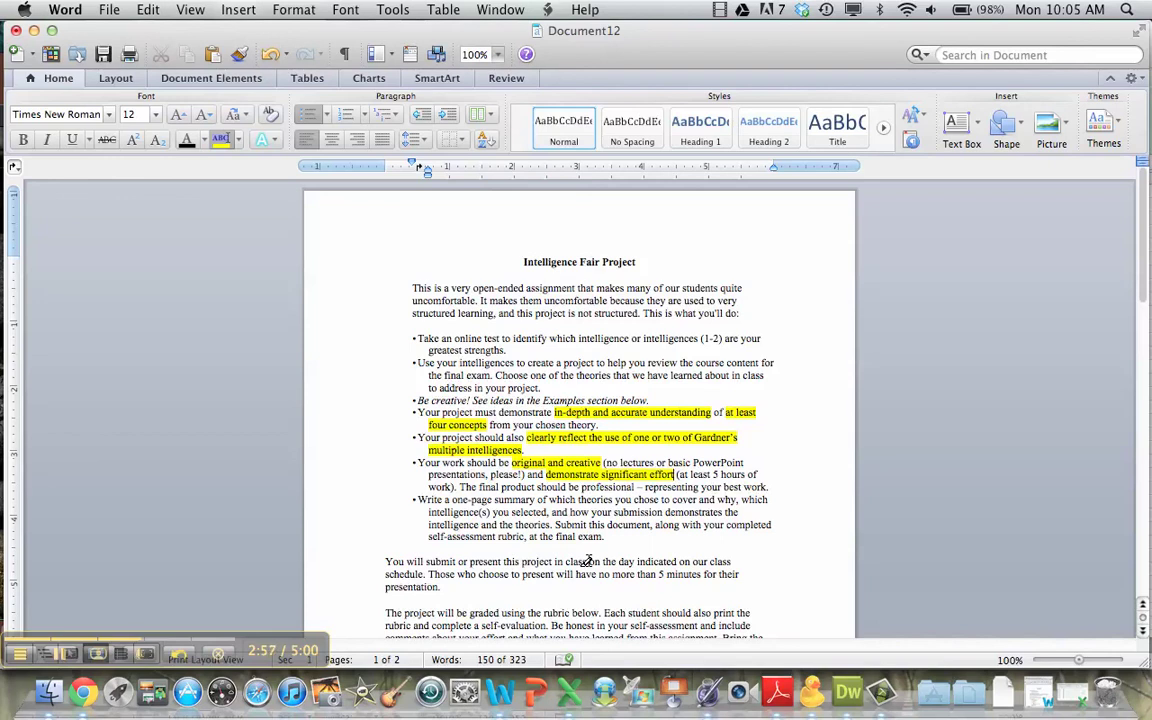
double_click(590, 487)
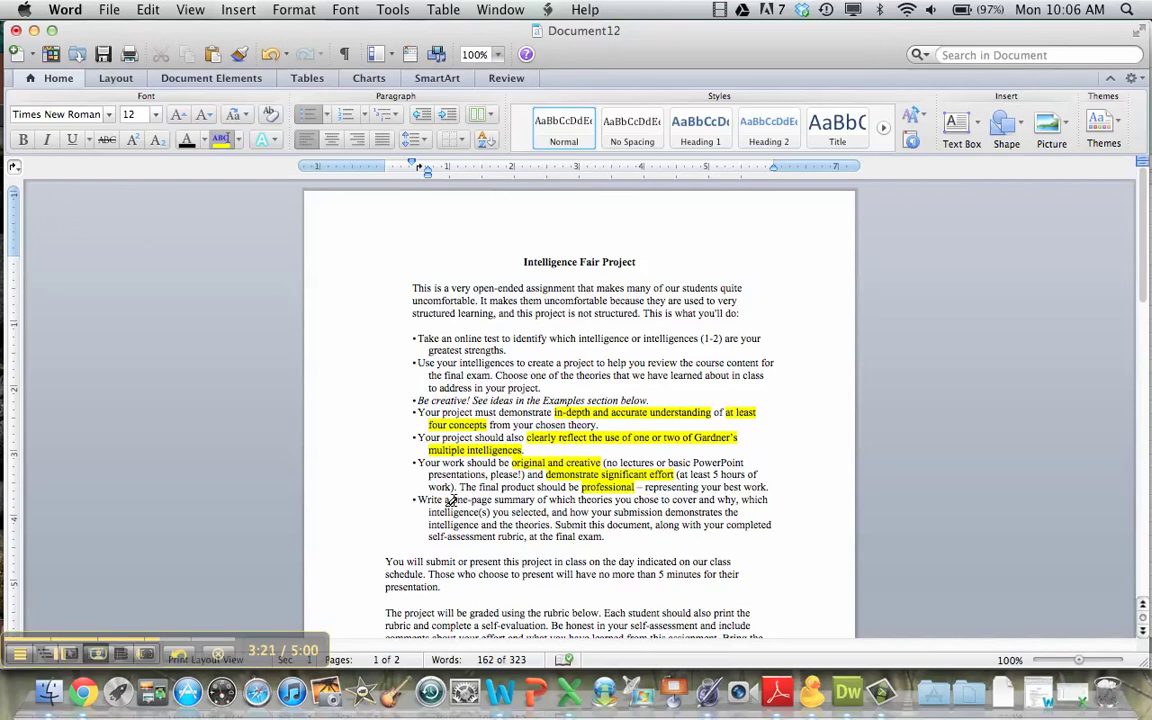
drag(452, 501, 535, 501)
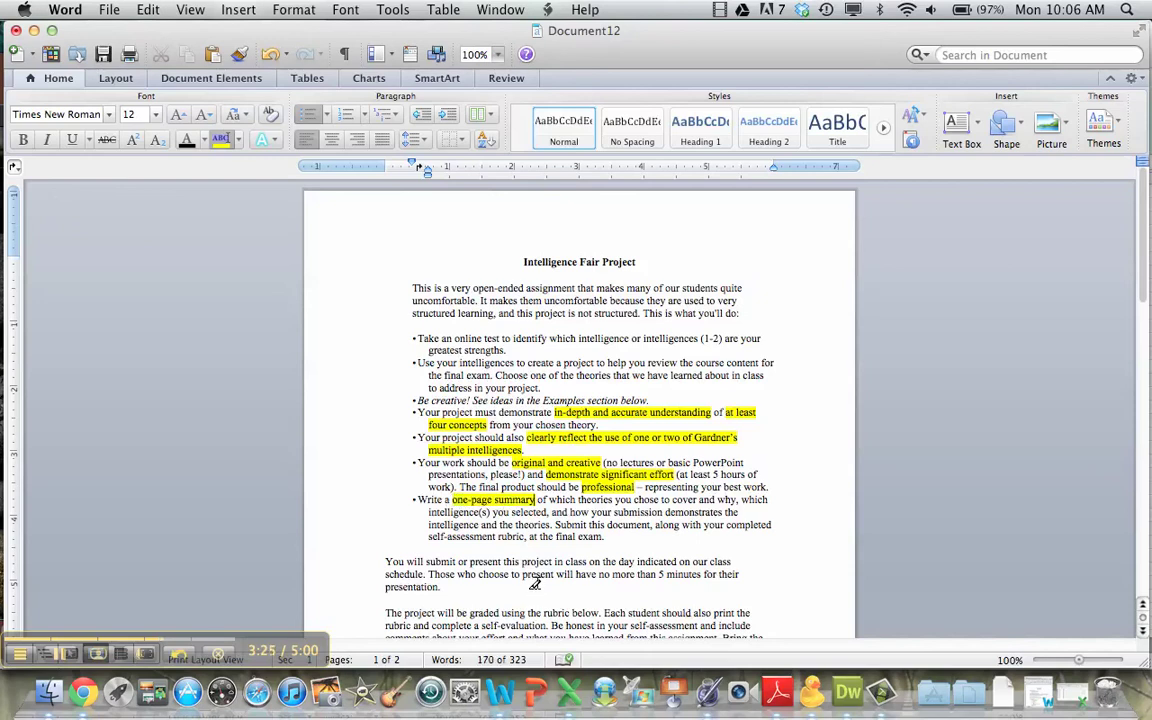
click(219, 137)
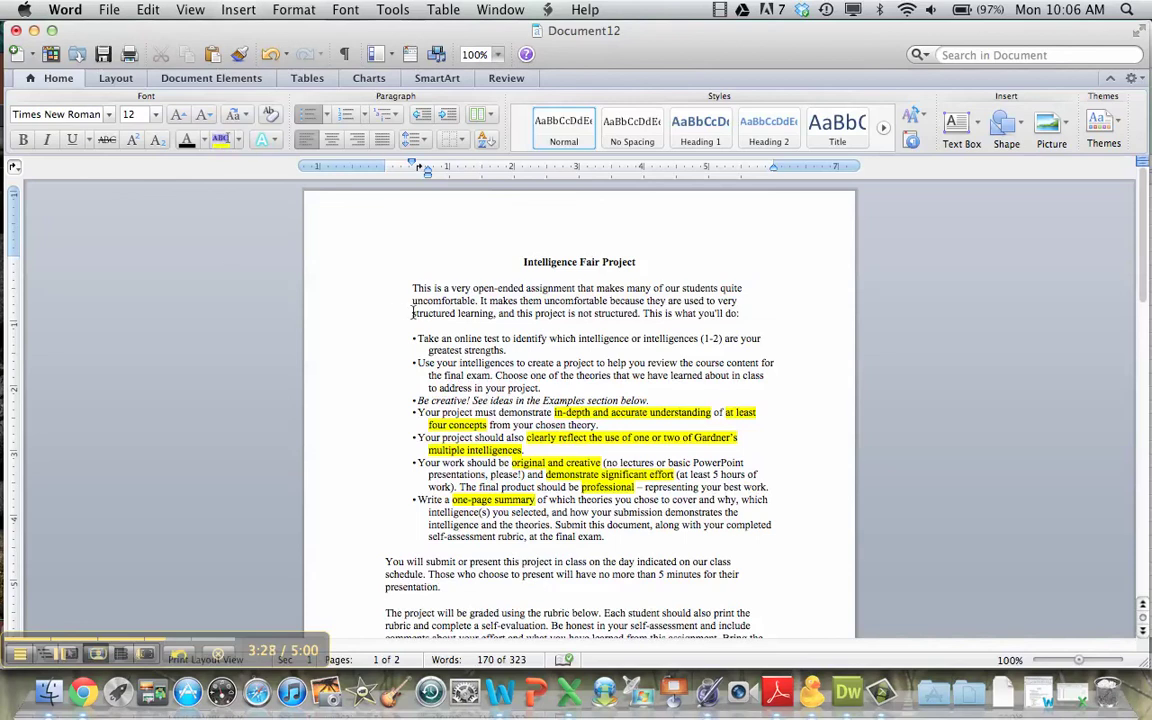
- Number the first three highlighted phrases by inserting (1), (2) and (3) directly before them
click(553, 412)
text((1))
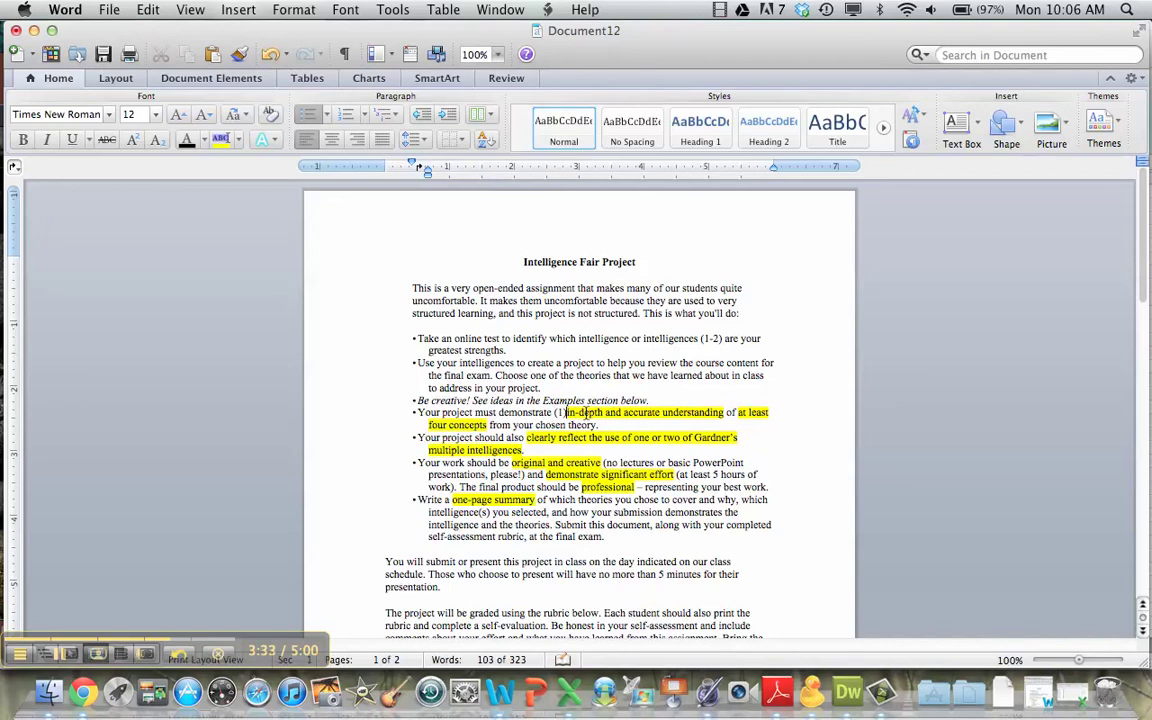
click(737, 413)
text((2))
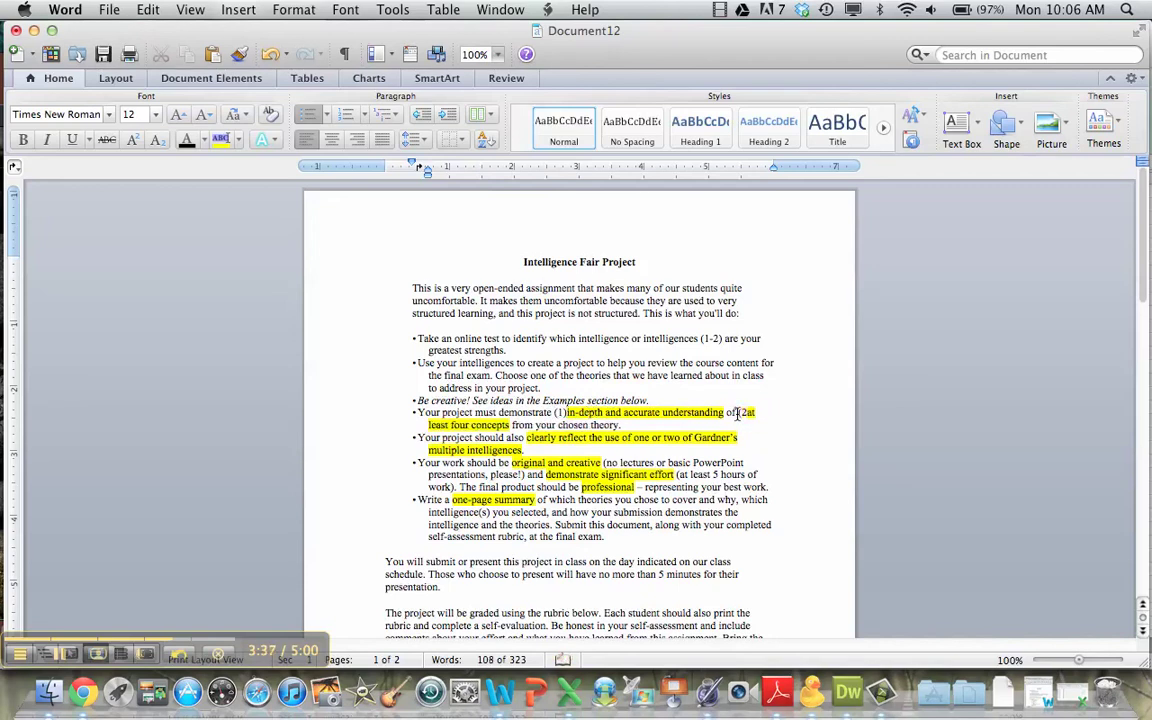
click(526, 438)
text((3))
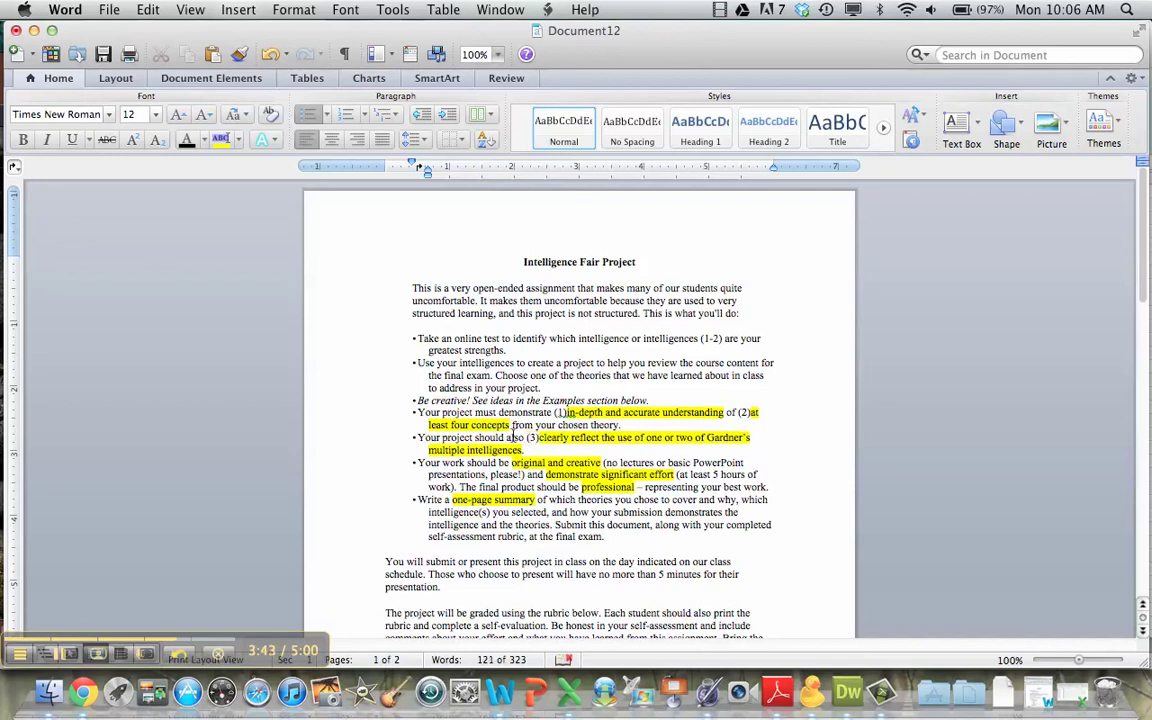
- Insert (4) before “original and creative”, (5) before “demonstrate significant effort”, (6) before “professional” and (7) before “one-page summary”
click(513, 463)
text((4))
click(546, 475)
text((5))
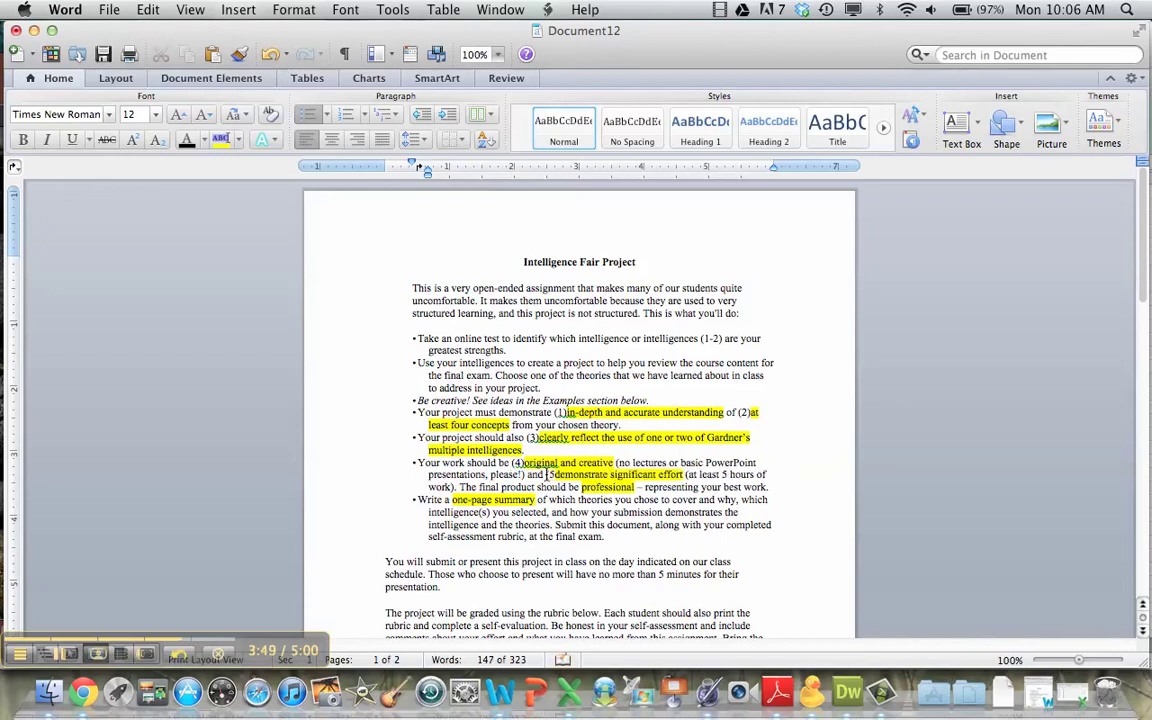
click(580, 487)
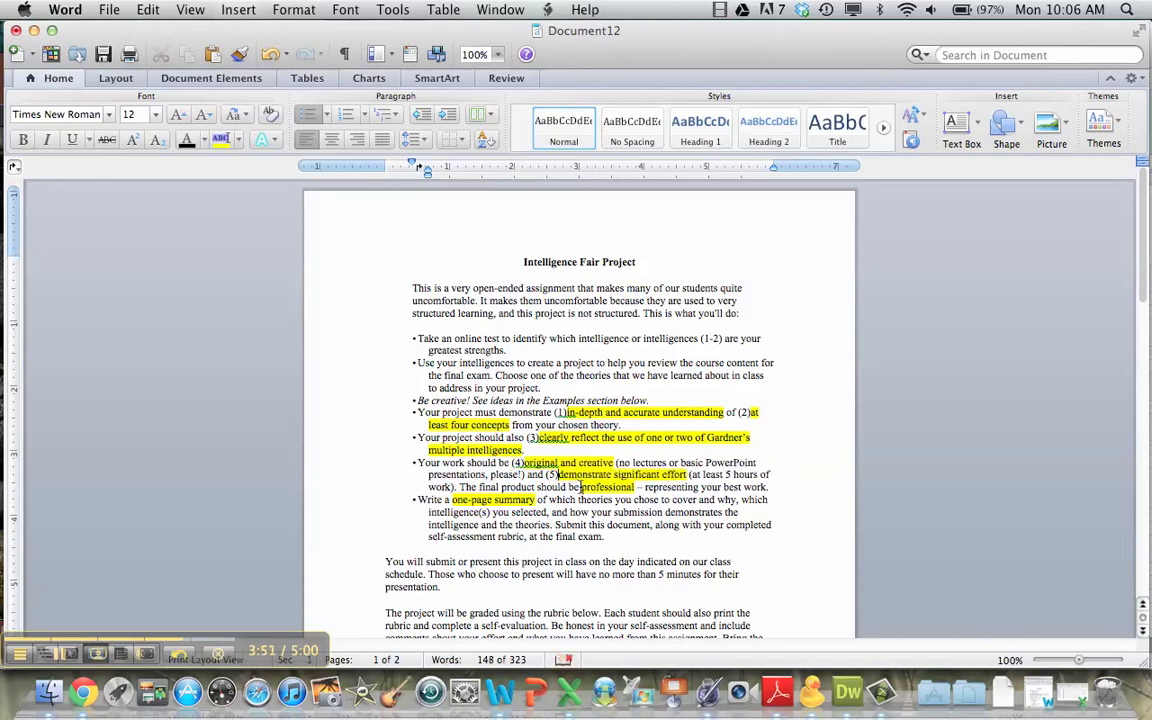
text((6))
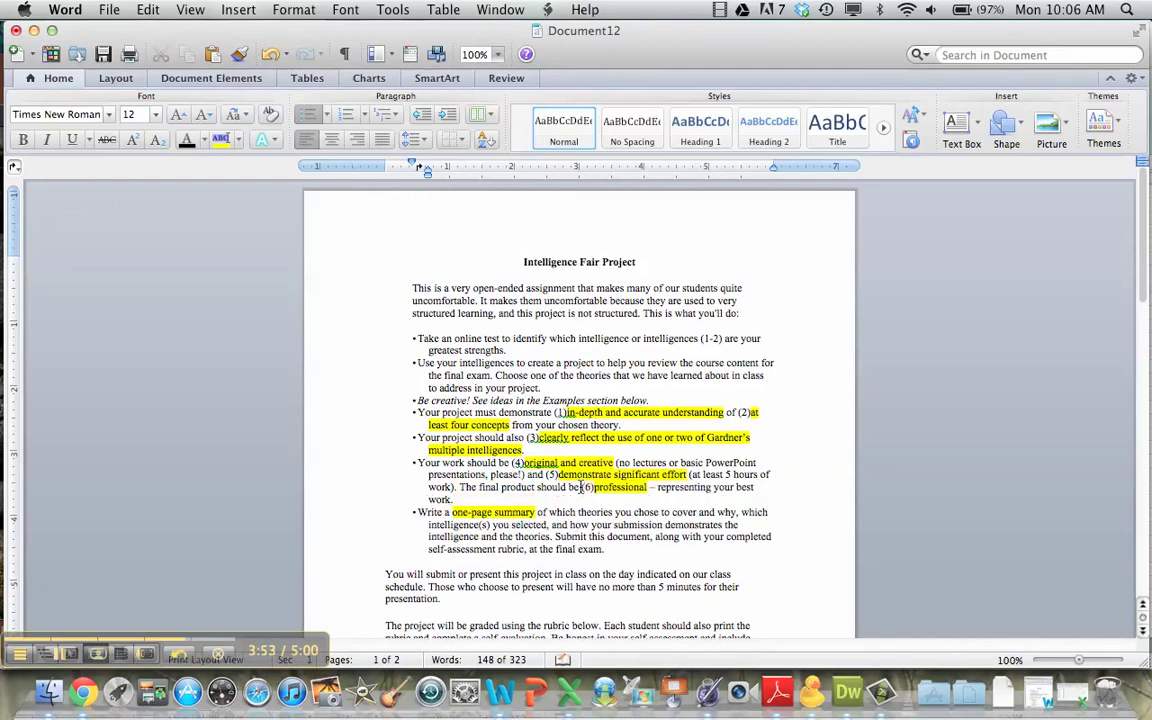
click(451, 513)
text((7))
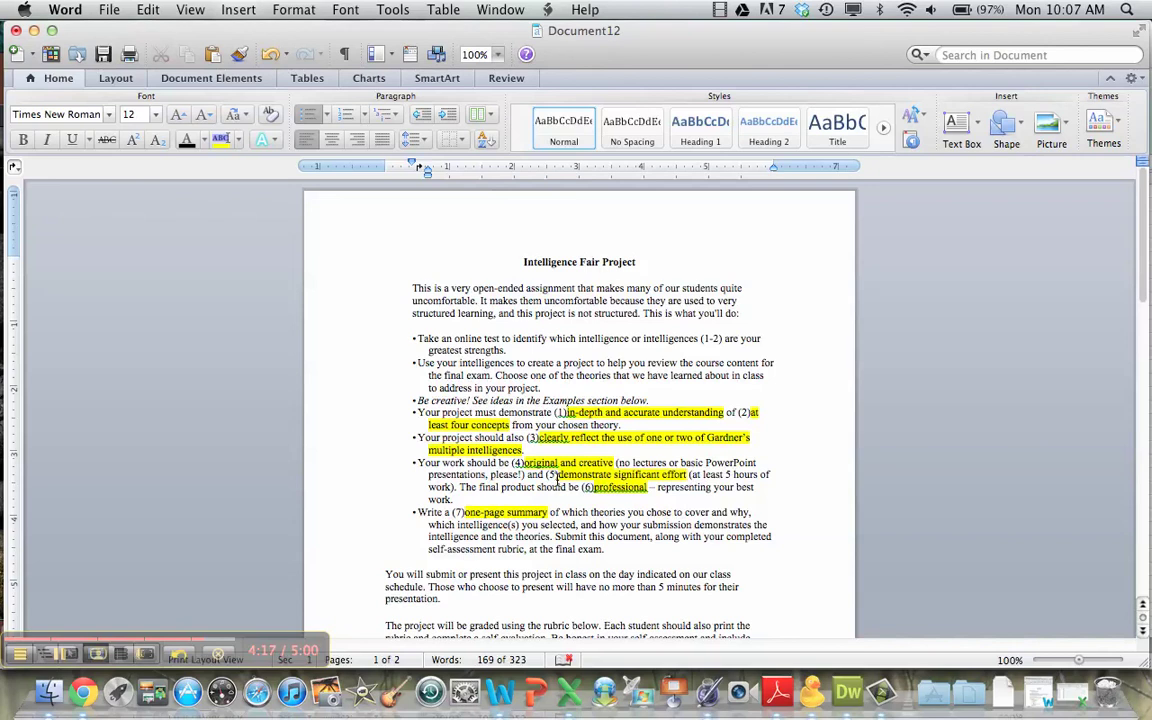
click(561, 412)
text(2))
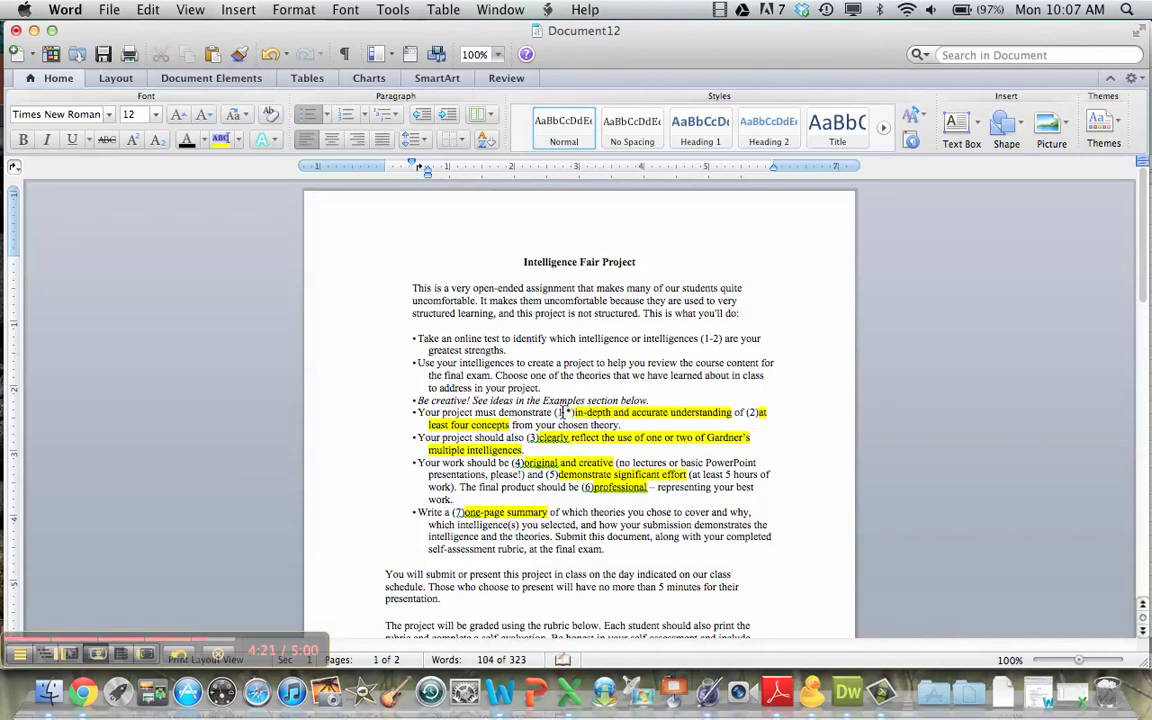
key(BackSpace)
key(BackSpace)
key(BackSpace)
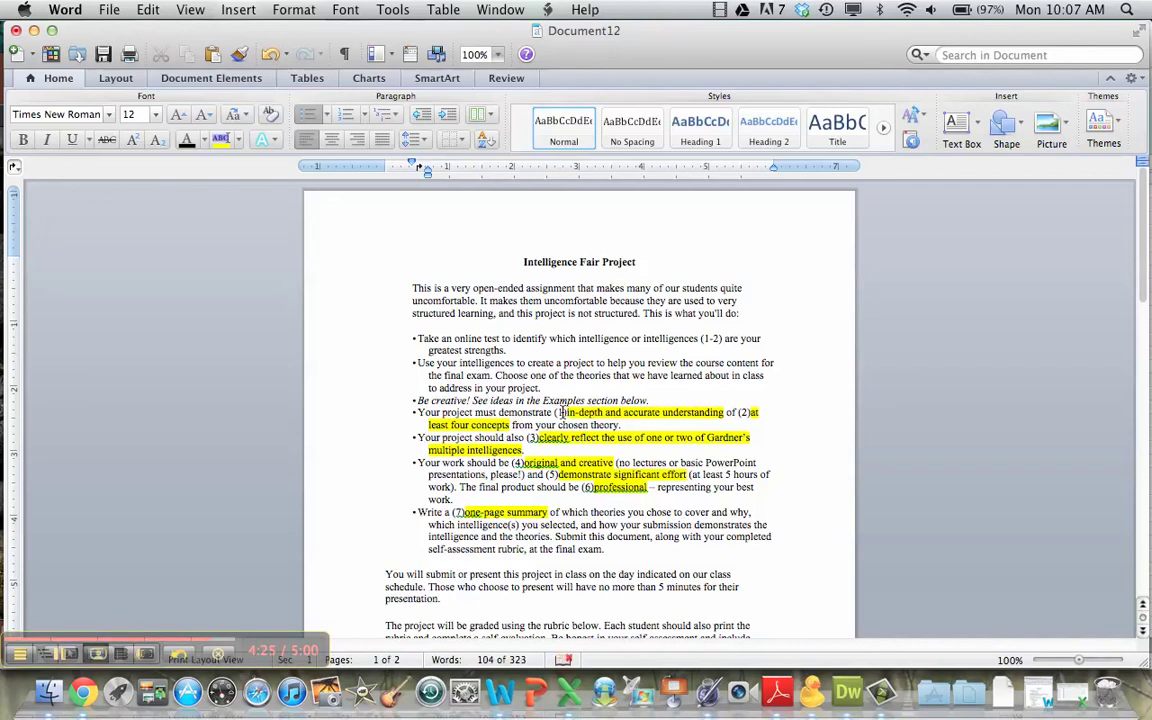
- Examine the grading rubric table on the second page, including its criteria and rating levels
scroll(562, 412, down, 15)
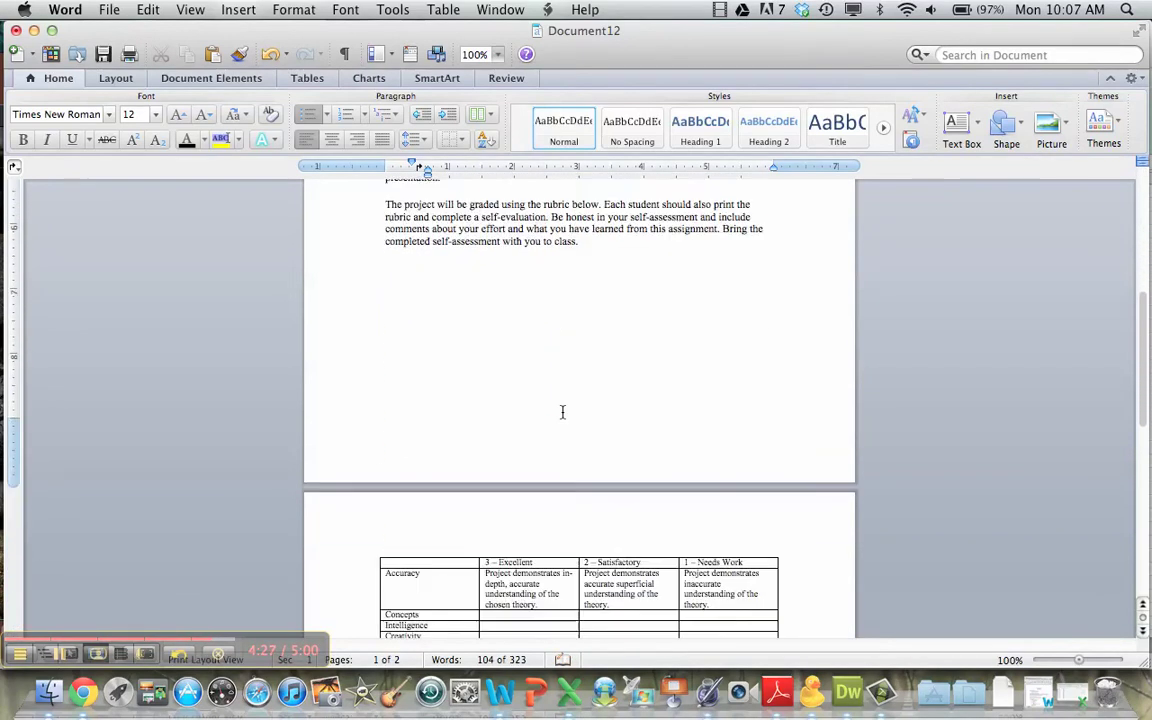
scroll(562, 412, down, 1)
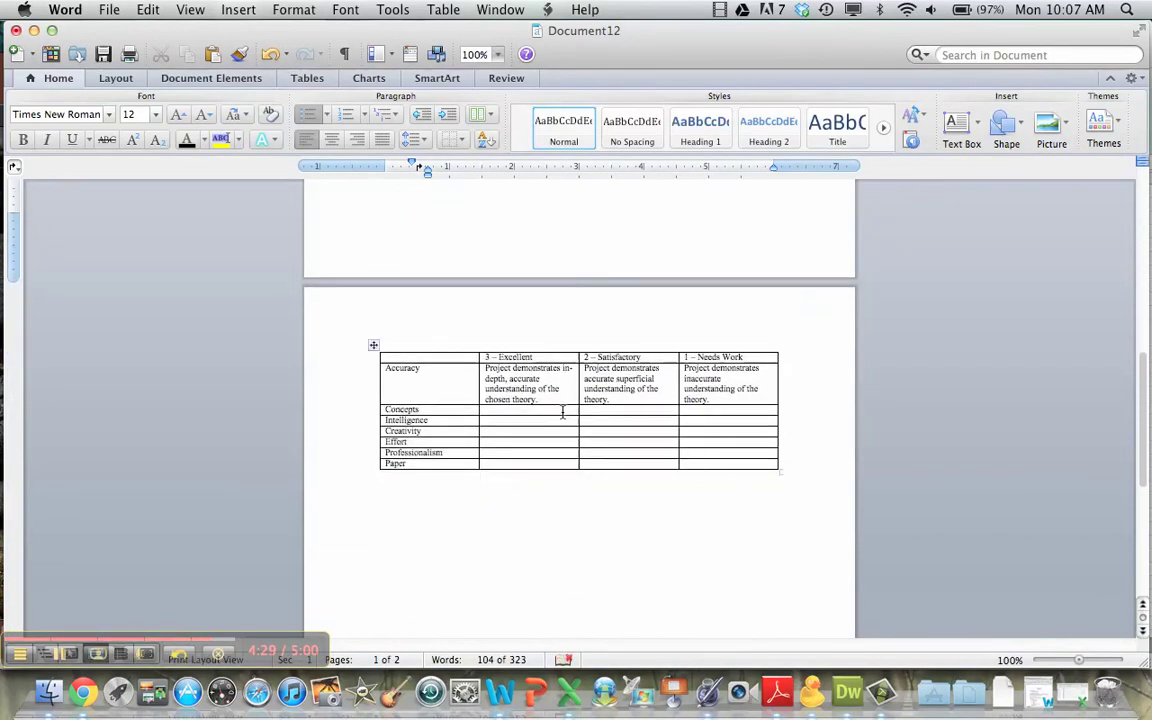